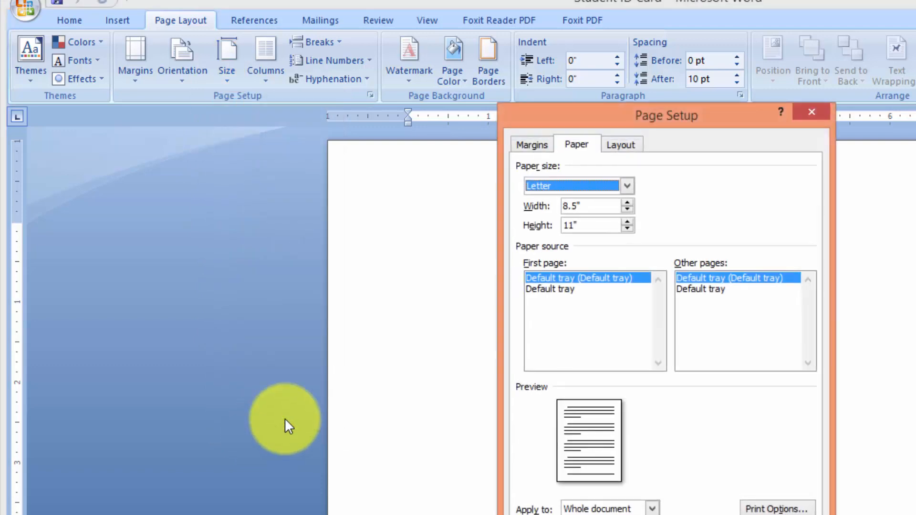
Set a custom paper size of 9.75" width and 6.75" height for the whole document
{"action": "left_click", "coordinate": [570, 206]}
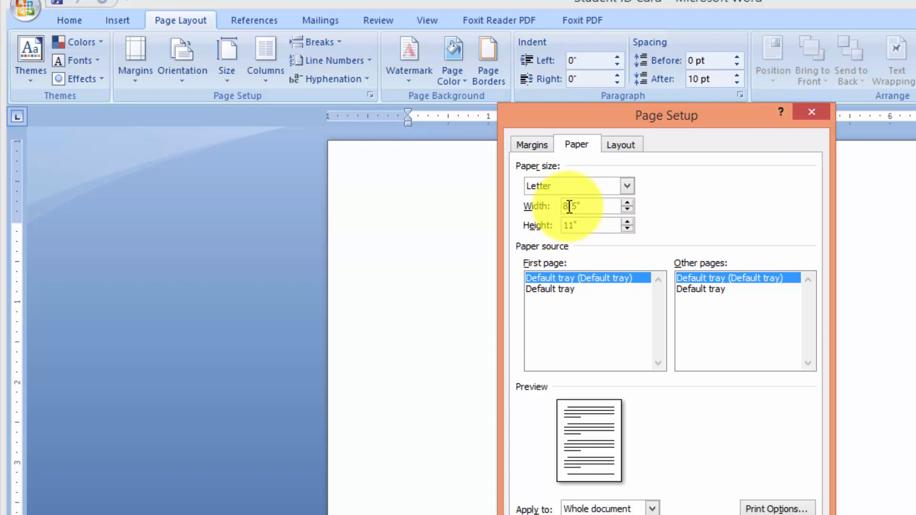
{"action": "key", "text": "BackSpace"}
{"action": "type", "text": "9.7"}
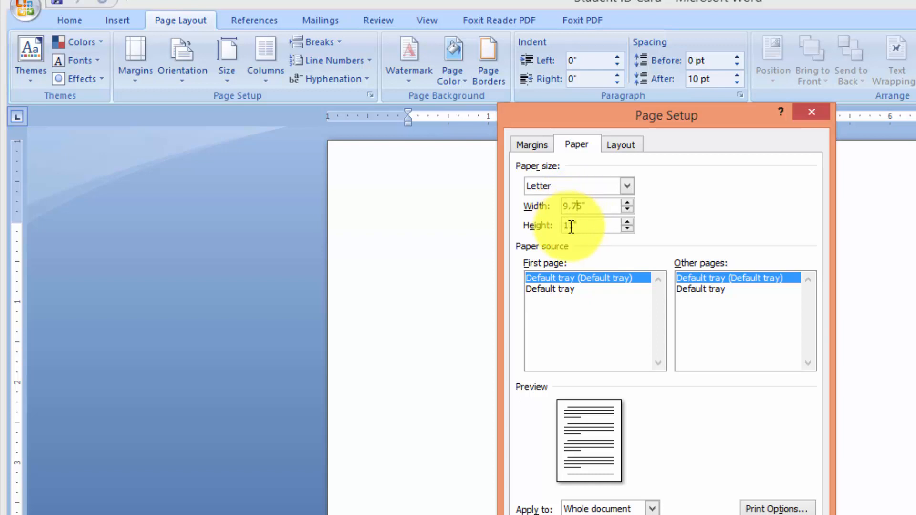
{"action": "left_click", "coordinate": [573, 227]}
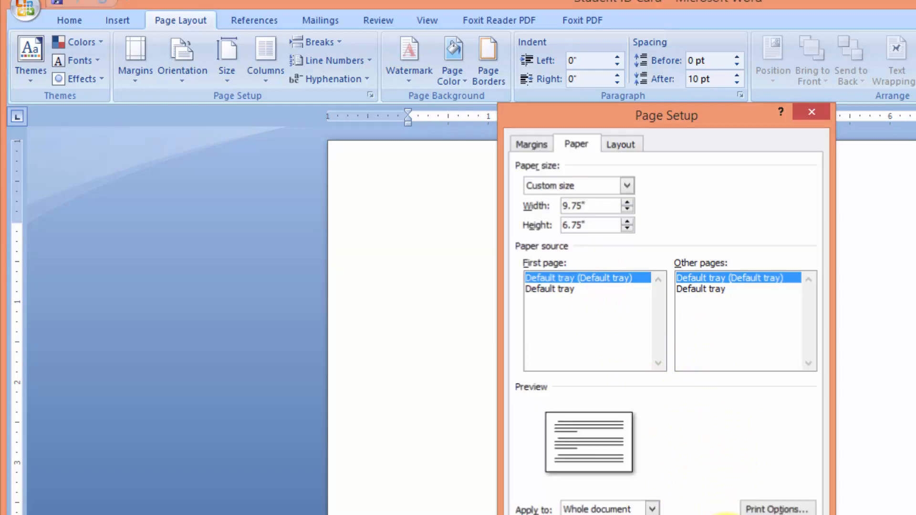
{"action": "left_click", "coordinate": [731, 514]}
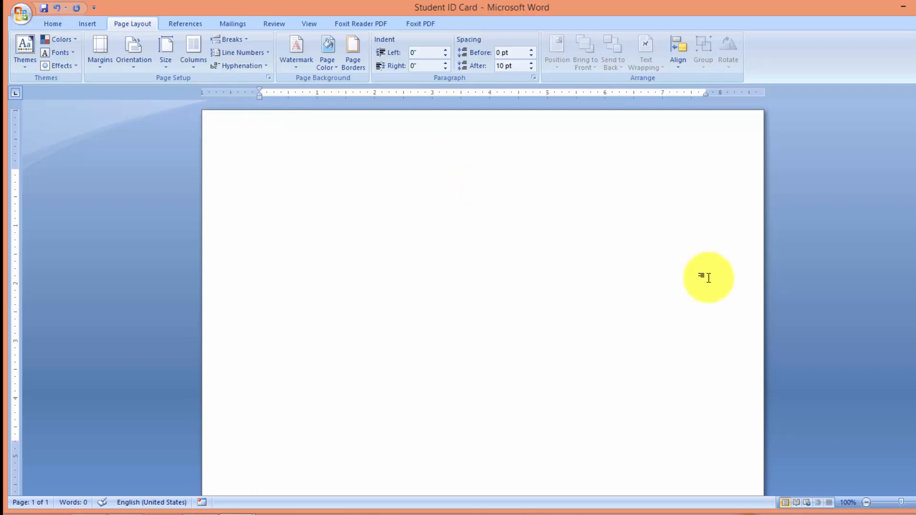
Extend the paragraph's left, first-line and right indents out to the page edges, with left and right at -1"
{"action": "scroll", "coordinate": [483, 298], "scroll_direction": "down", "scroll_amount": 1}
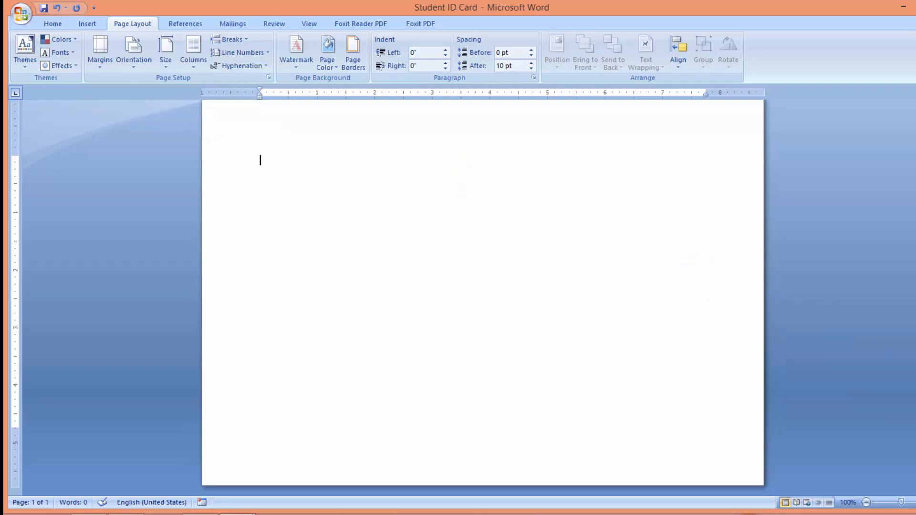
{"action": "scroll", "coordinate": [483, 296], "scroll_direction": "up", "scroll_amount": 1}
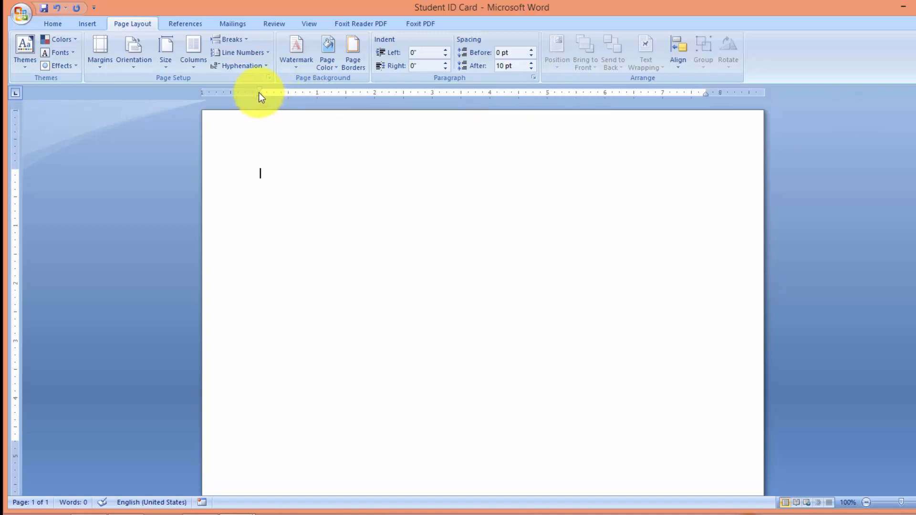
{"action": "left_click_drag", "start_coordinate": [258, 93], "coordinate": [202, 96]}
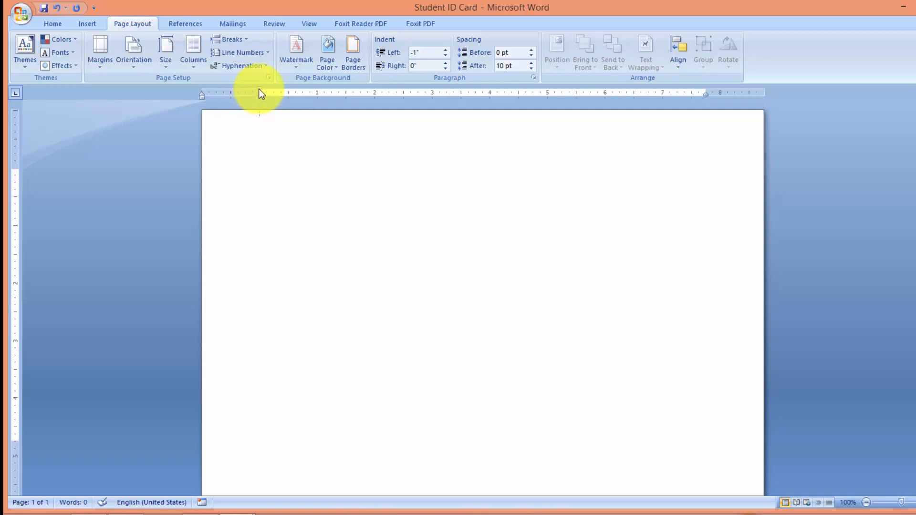
{"action": "left_click_drag", "start_coordinate": [259, 89], "coordinate": [205, 91]}
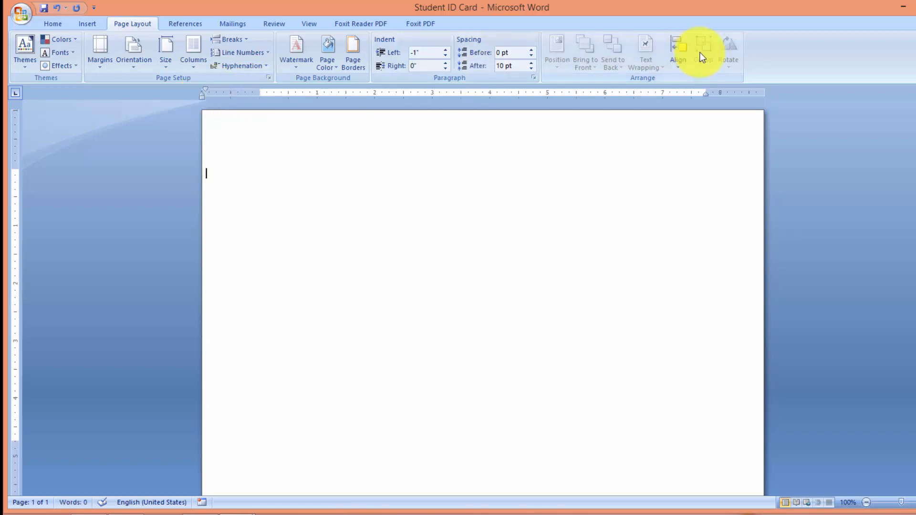
{"action": "left_click_drag", "start_coordinate": [707, 97], "coordinate": [763, 95]}
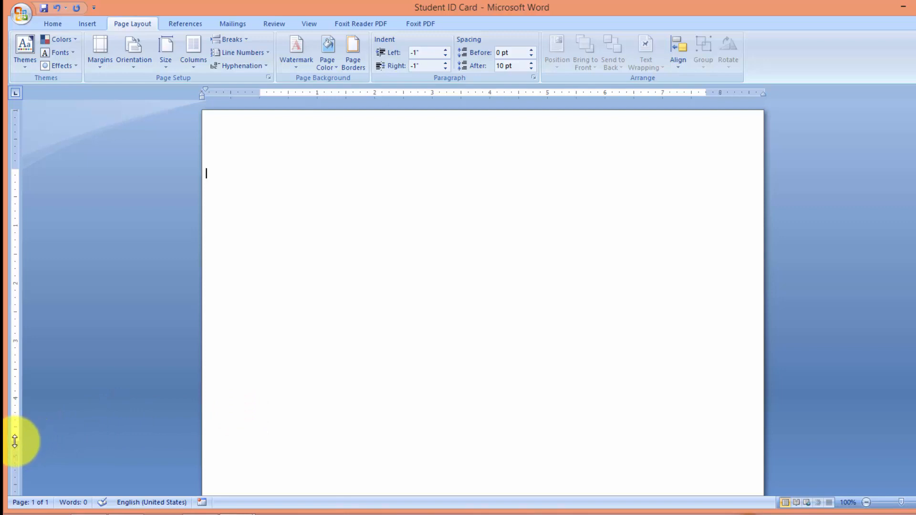
Remove the bottom, top, left and right page margins by moving them out to the page edges
{"action": "left_click_drag", "start_coordinate": [15, 442], "coordinate": [14, 490]}
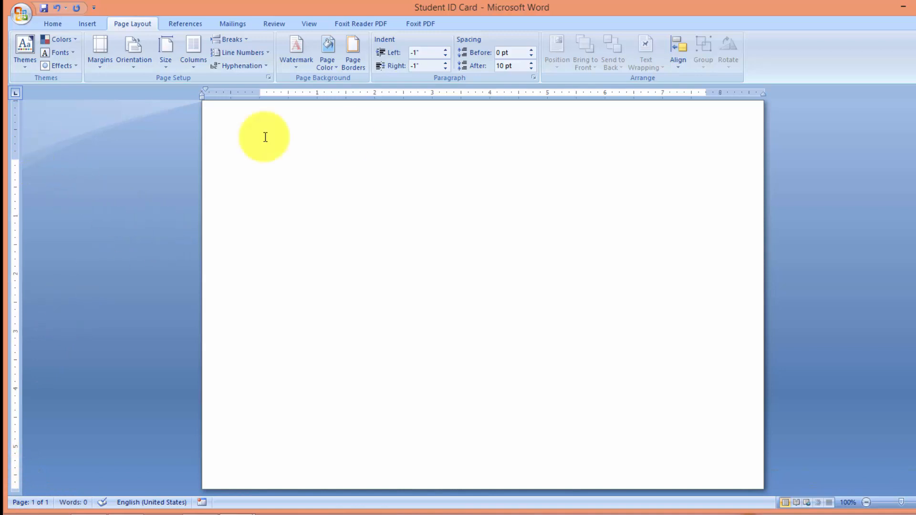
{"action": "scroll", "coordinate": [482, 296], "scroll_direction": "up", "scroll_amount": 1}
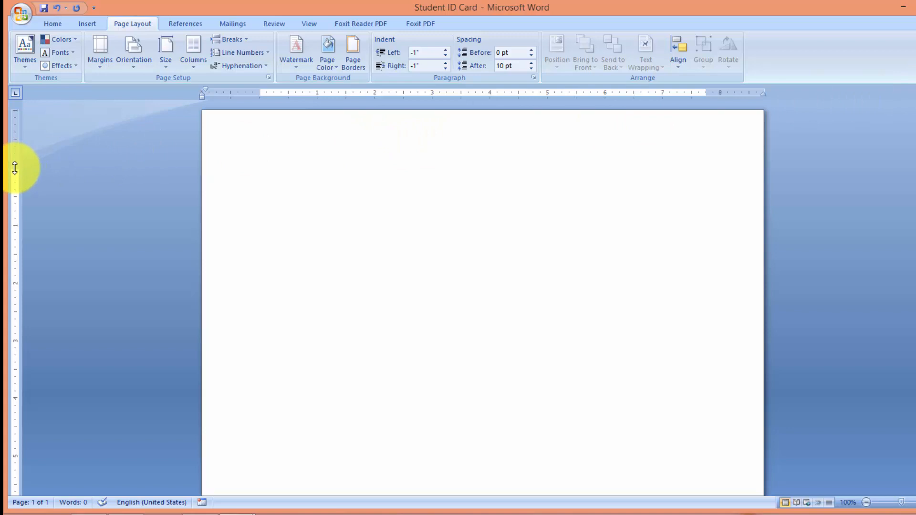
{"action": "left_click_drag", "start_coordinate": [14, 168], "coordinate": [9, 113]}
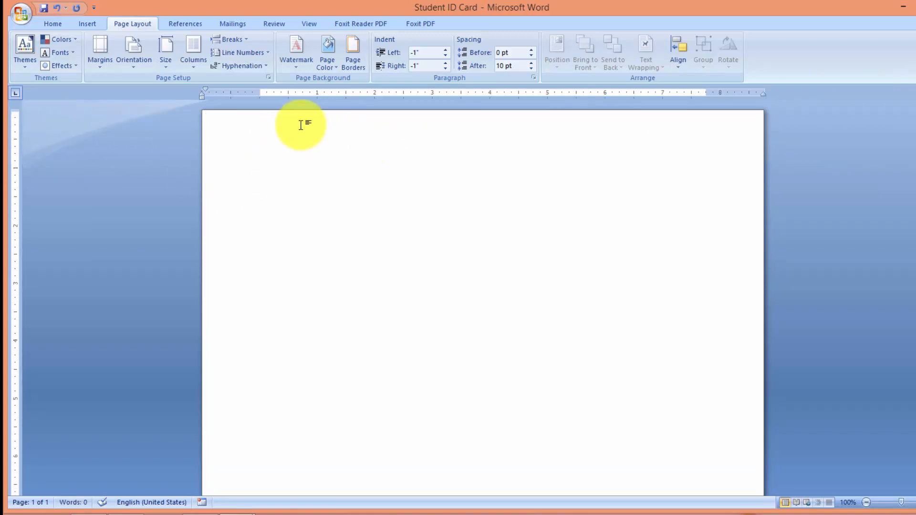
{"action": "left_click_drag", "start_coordinate": [259, 93], "coordinate": [202, 93]}
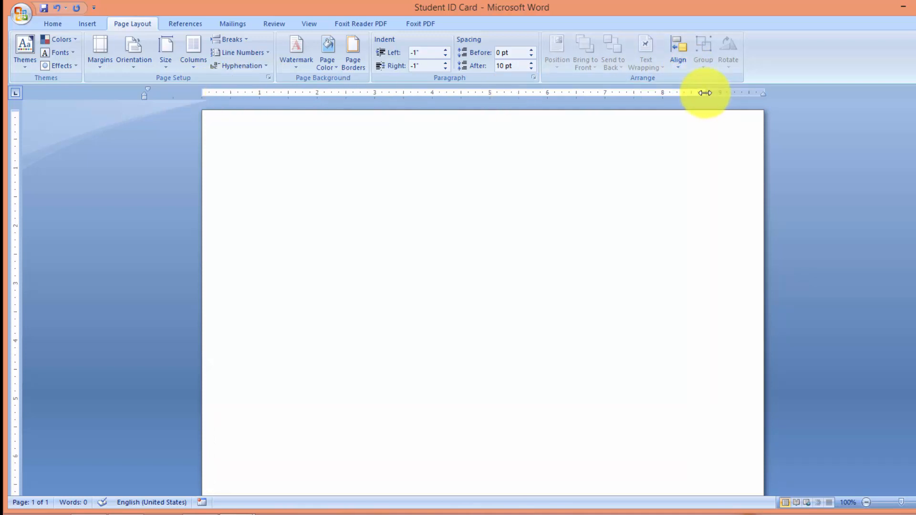
{"action": "left_click_drag", "start_coordinate": [706, 92], "coordinate": [763, 92]}
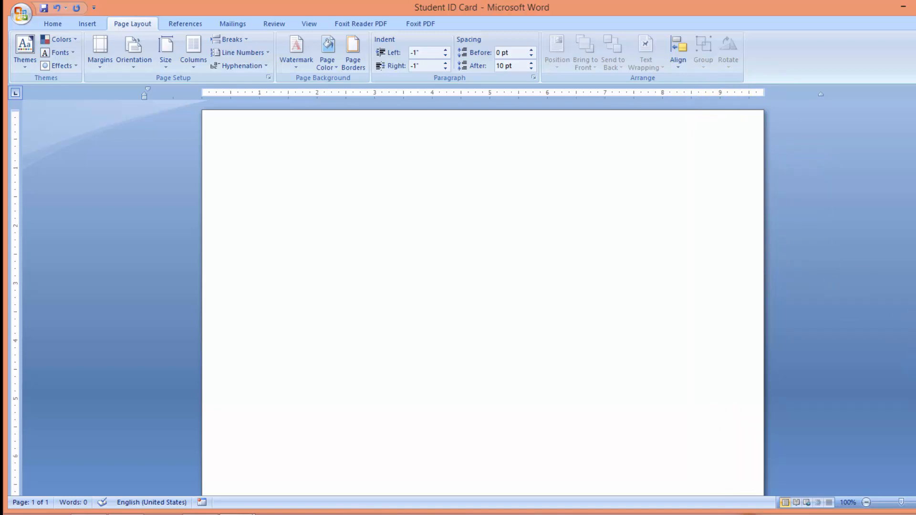
{"action": "left_click", "coordinate": [902, 461]}
{"action": "left_click", "coordinate": [902, 461]}
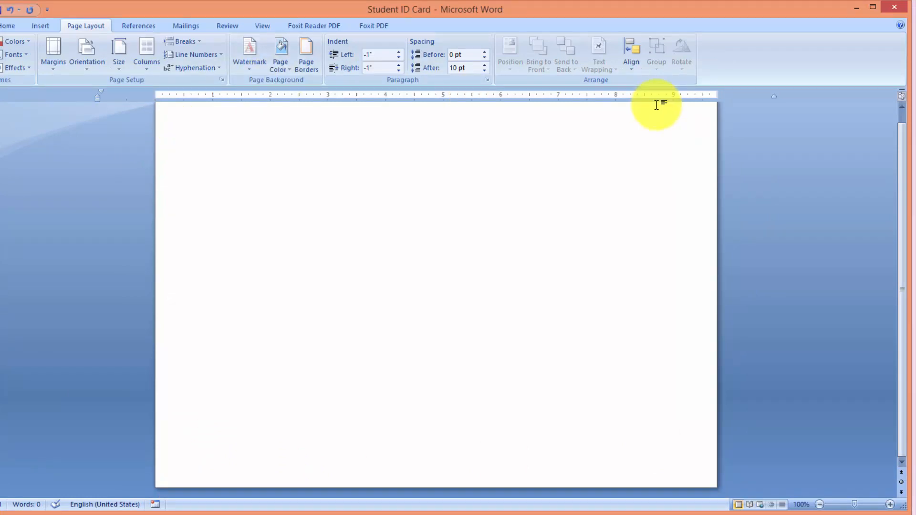
{"action": "left_click", "coordinate": [903, 106]}
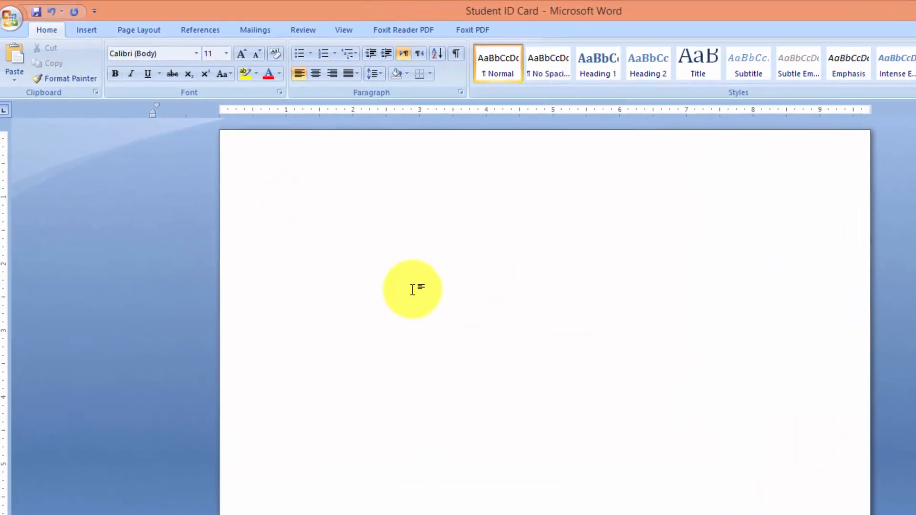
Open the page border settings and choose the Box setting
{"action": "left_click", "coordinate": [150, 34]}
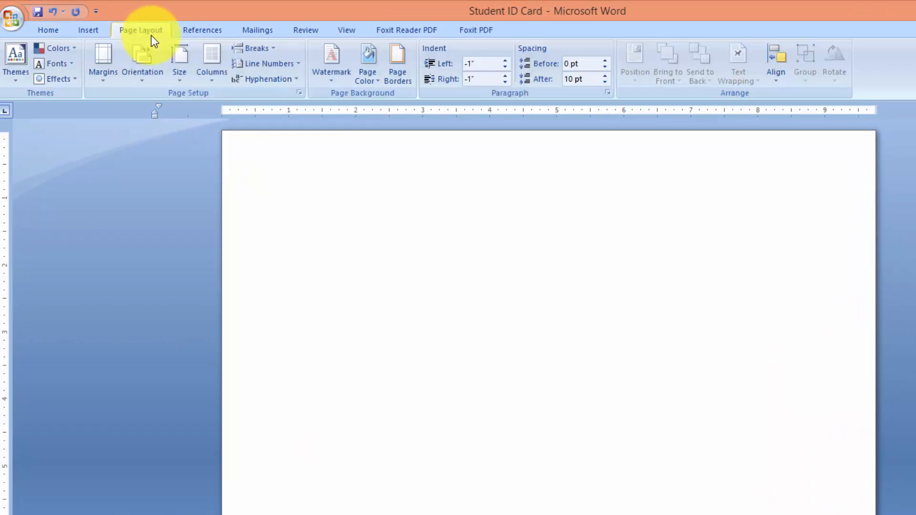
{"action": "left_click", "coordinate": [183, 80]}
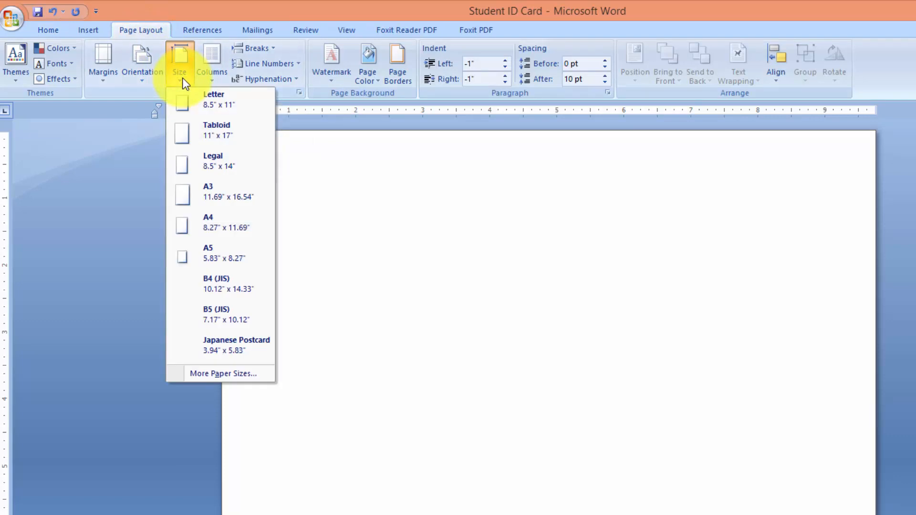
{"action": "left_click", "coordinate": [402, 76]}
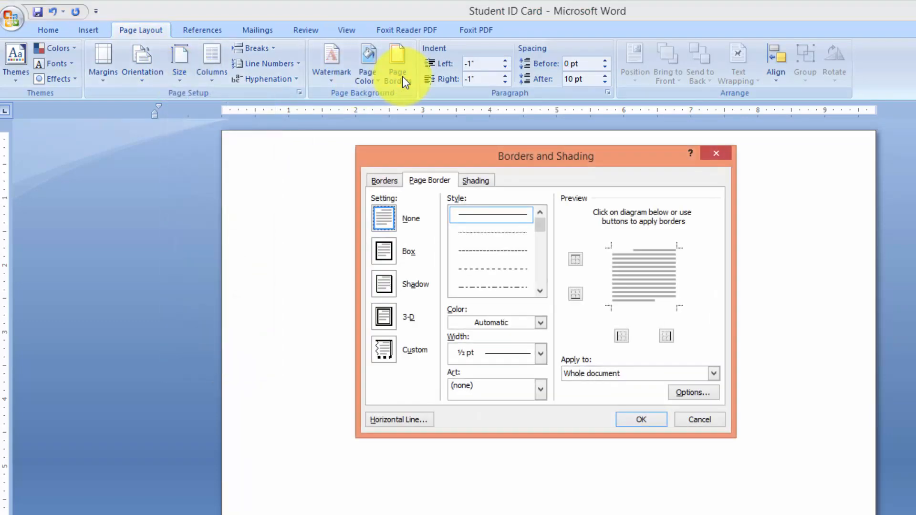
{"action": "left_click", "coordinate": [385, 251]}
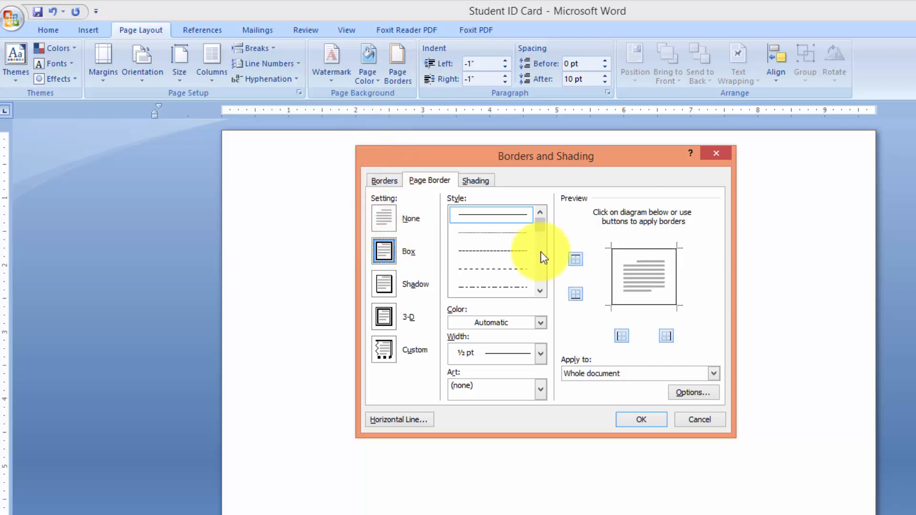
Browse the available line styles for the page border
{"action": "left_click", "coordinate": [540, 292]}
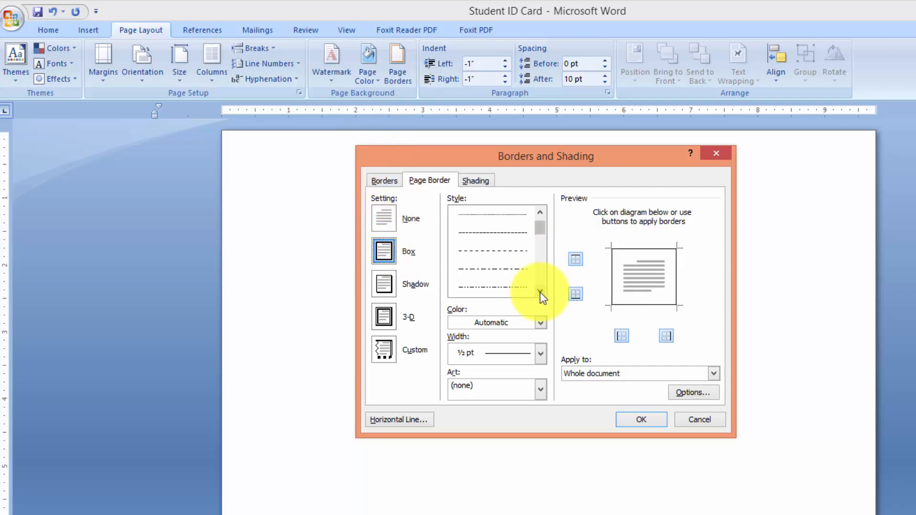
{"action": "left_click", "coordinate": [540, 292]}
{"action": "left_click", "coordinate": [541, 292]}
{"action": "left_click", "coordinate": [540, 292]}
{"action": "left_click", "coordinate": [540, 292]}
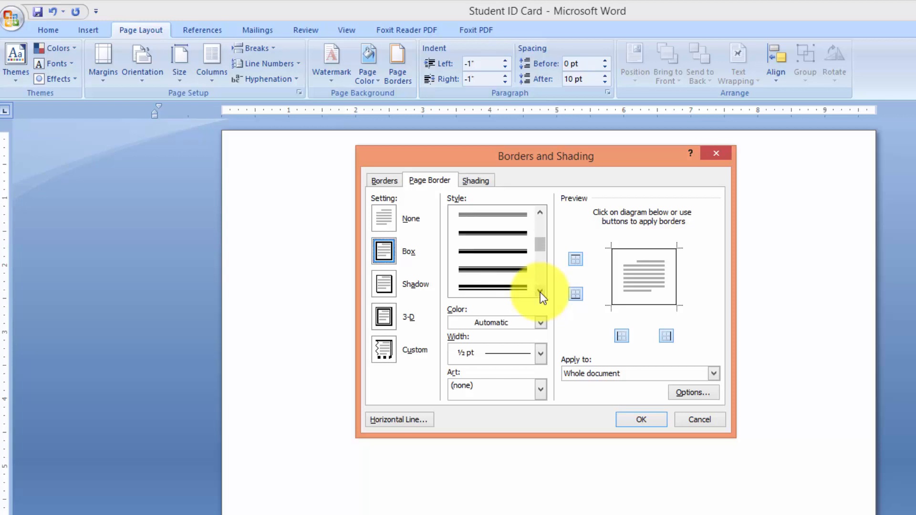
{"action": "left_click", "coordinate": [541, 292]}
{"action": "left_click", "coordinate": [540, 292]}
{"action": "left_click", "coordinate": [540, 292]}
{"action": "left_click", "coordinate": [541, 292]}
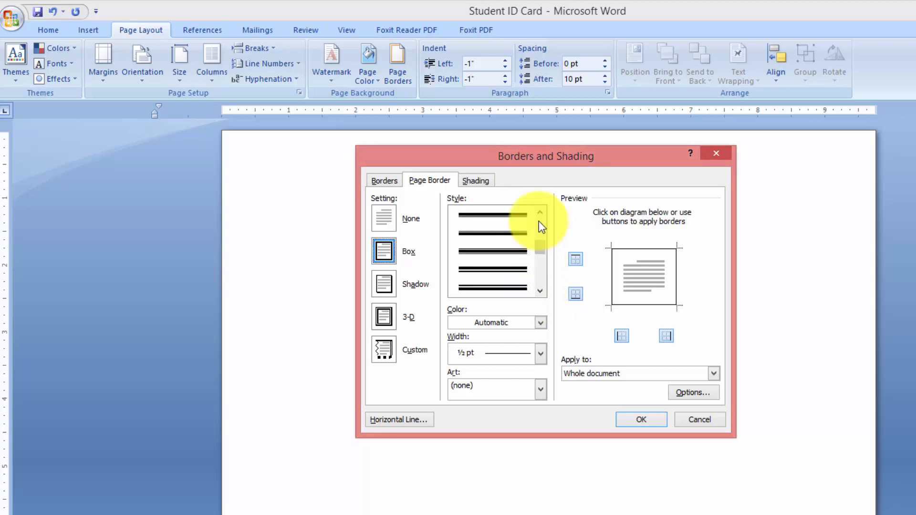
{"action": "left_click", "coordinate": [539, 222]}
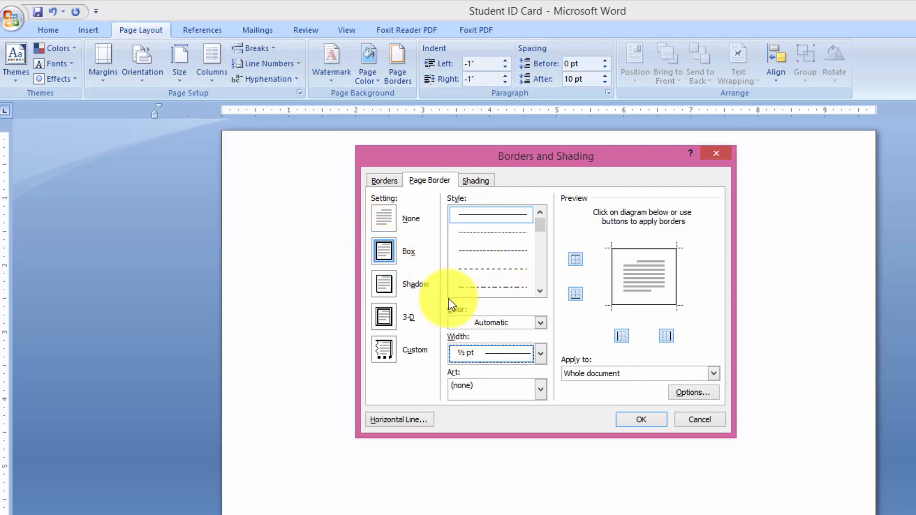
Set the solid page border's width to 3 pt and apply it to the whole document
{"action": "left_click", "coordinate": [541, 357]}
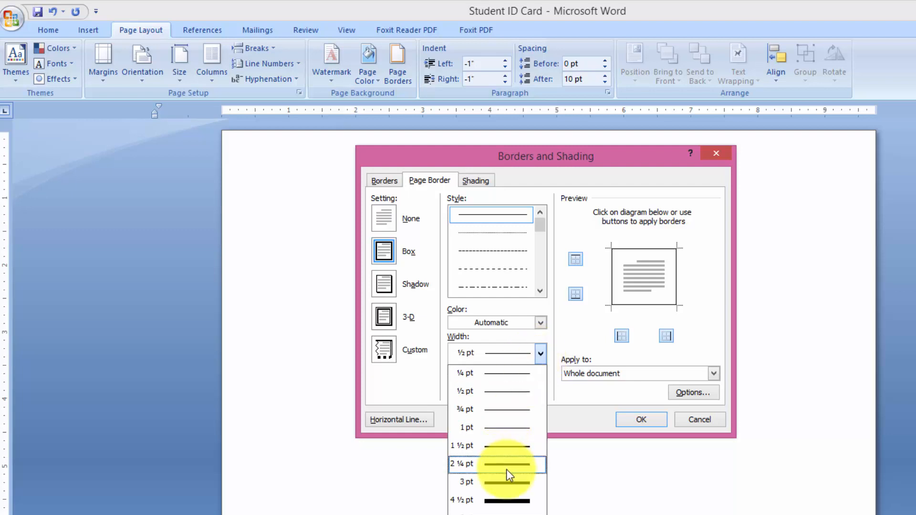
{"action": "left_click", "coordinate": [509, 482]}
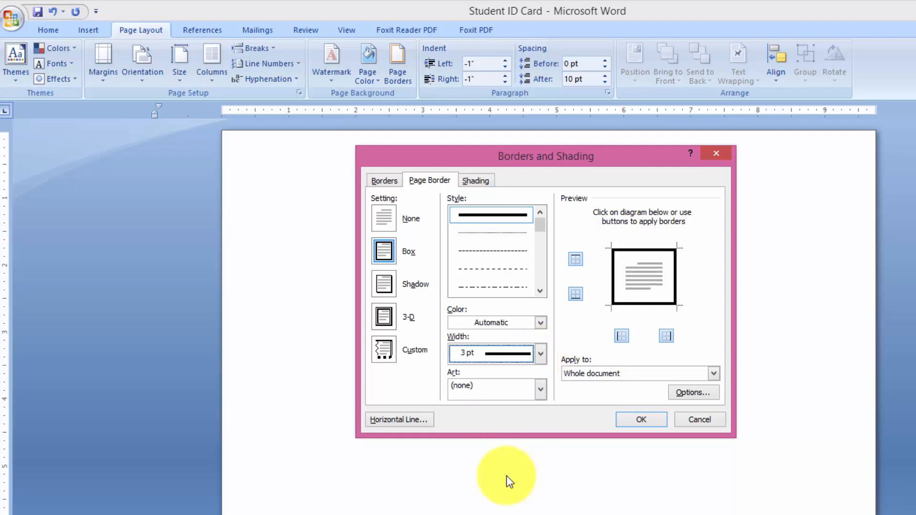
{"action": "left_click", "coordinate": [637, 423]}
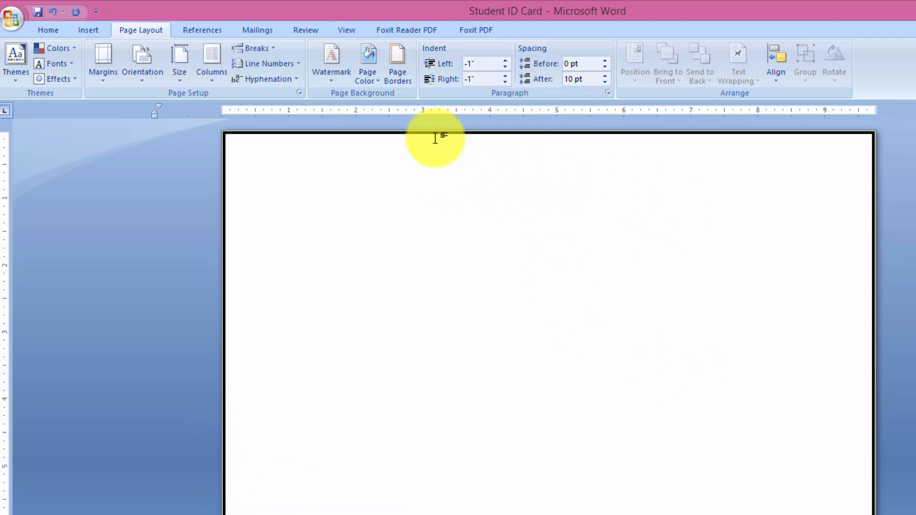
Set the page border's top, bottom, left and right margins to 24 pt, measured from the edge of page
{"action": "left_click", "coordinate": [399, 75]}
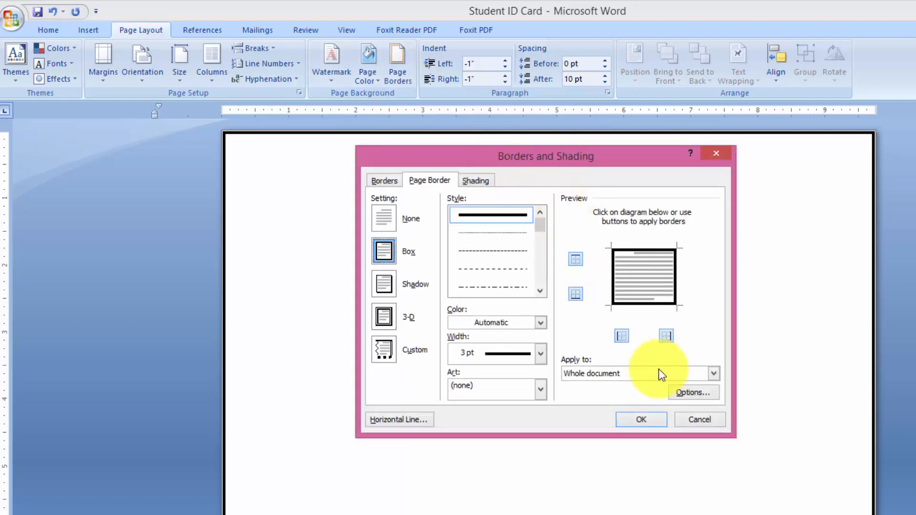
{"action": "left_click", "coordinate": [685, 391]}
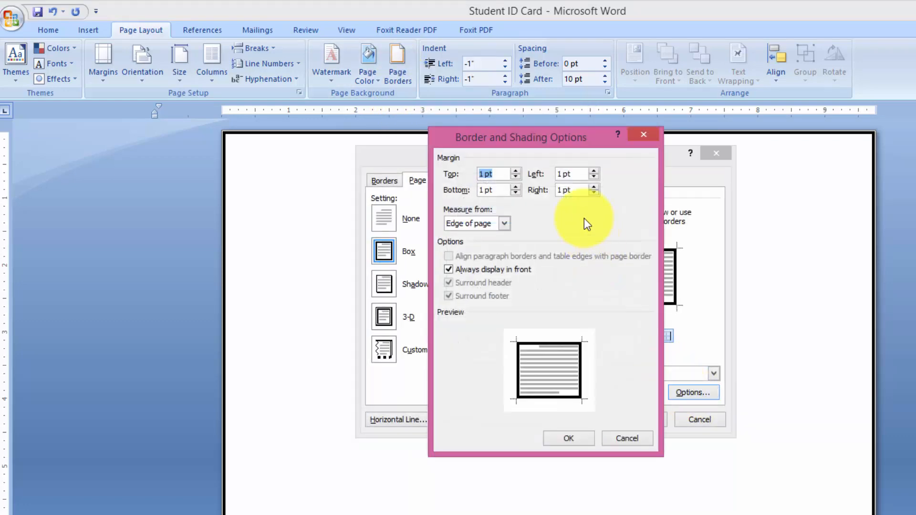
{"action": "left_click", "coordinate": [565, 175]}
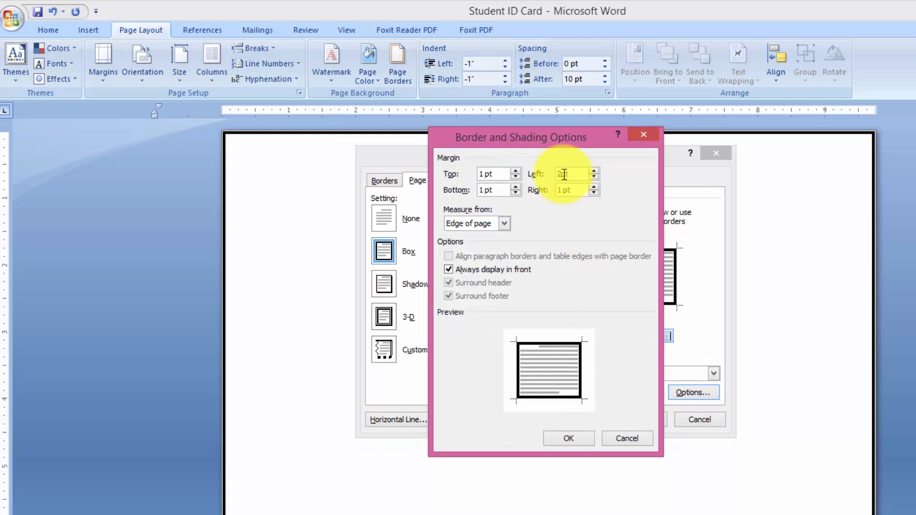
{"action": "left_click", "coordinate": [565, 191]}
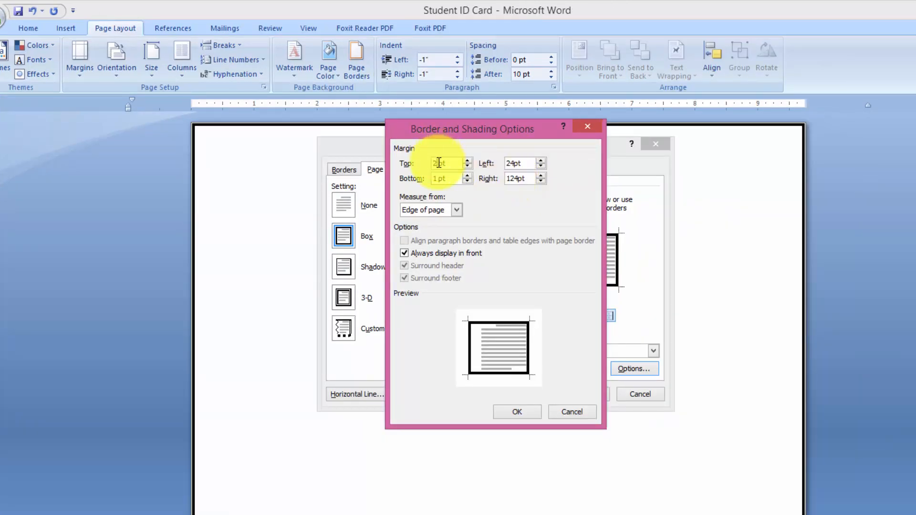
{"action": "left_click", "coordinate": [440, 178]}
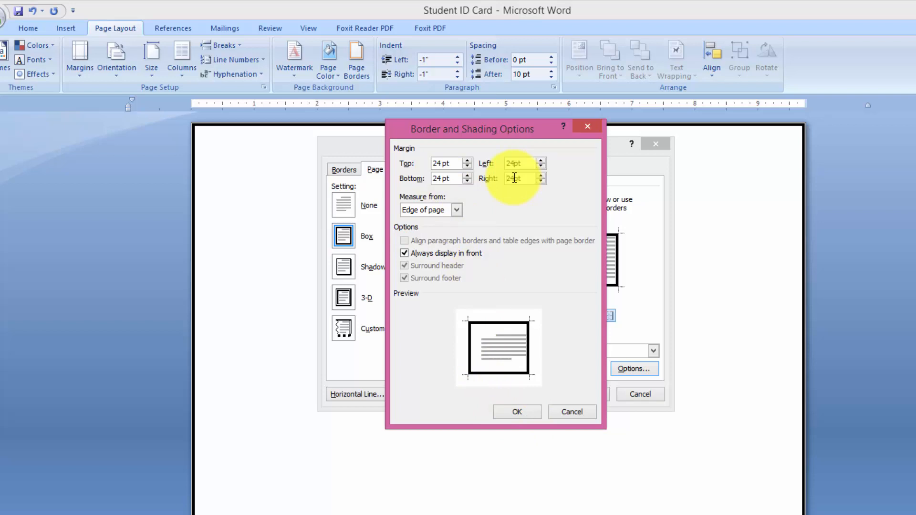
{"action": "left_click", "coordinate": [519, 411]}
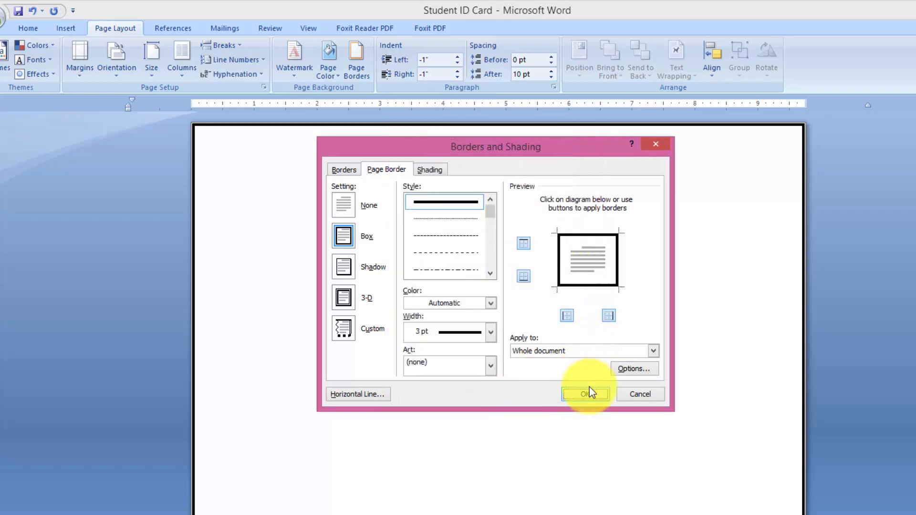
{"action": "left_click", "coordinate": [589, 393]}
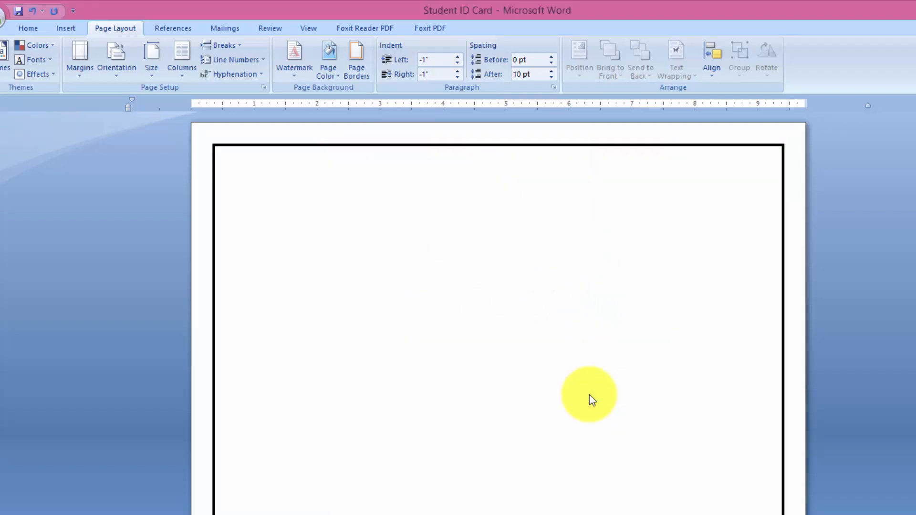
Set the page border's top, bottom, left and right margins to 1 pt, measured from the edge of page
{"action": "left_click", "coordinate": [358, 67]}
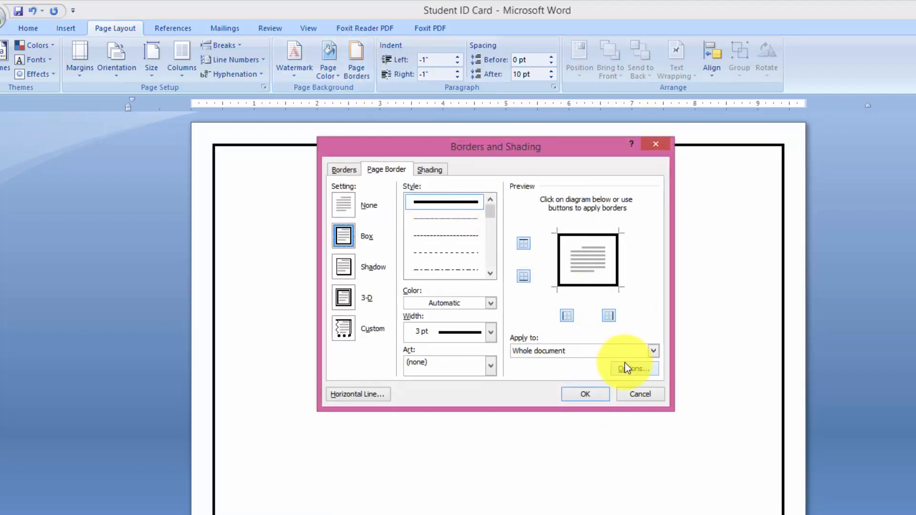
{"action": "left_click", "coordinate": [626, 368]}
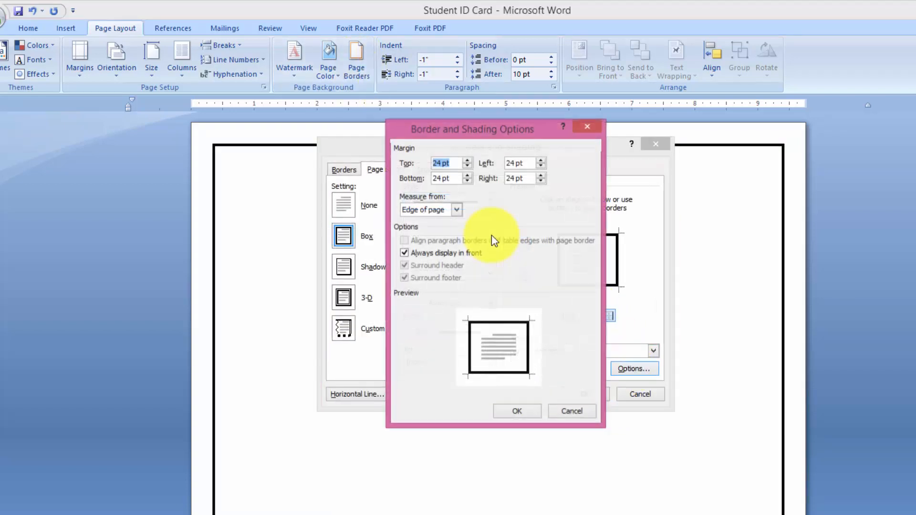
{"action": "left_click", "coordinate": [442, 164]}
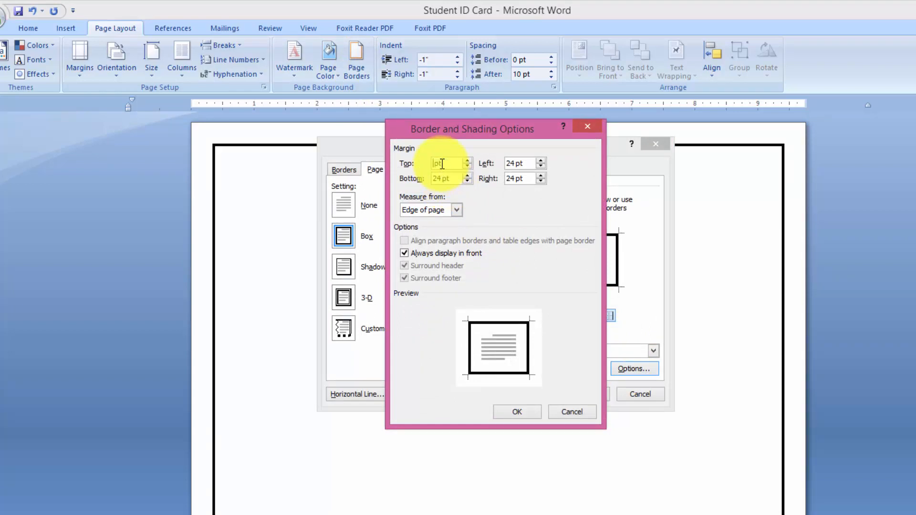
{"action": "type", "text": "1"}
{"action": "left_click", "coordinate": [442, 178]}
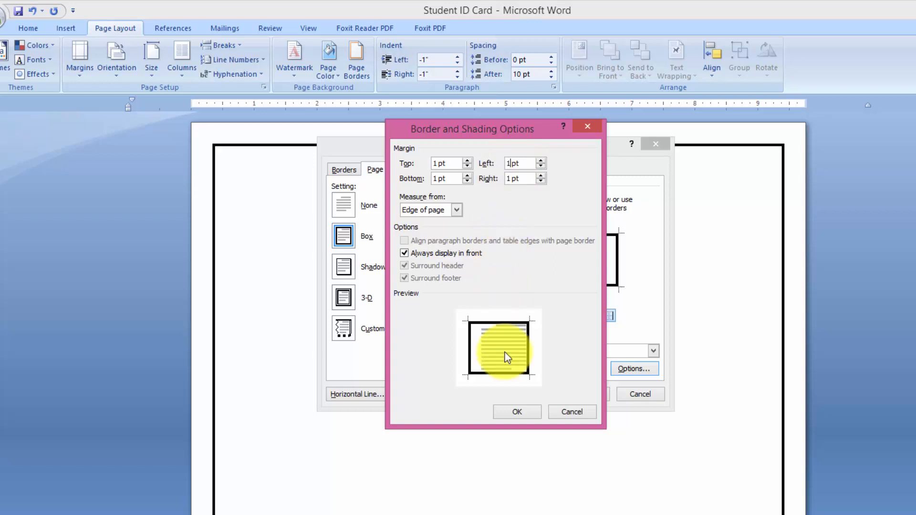
{"action": "left_click", "coordinate": [516, 412]}
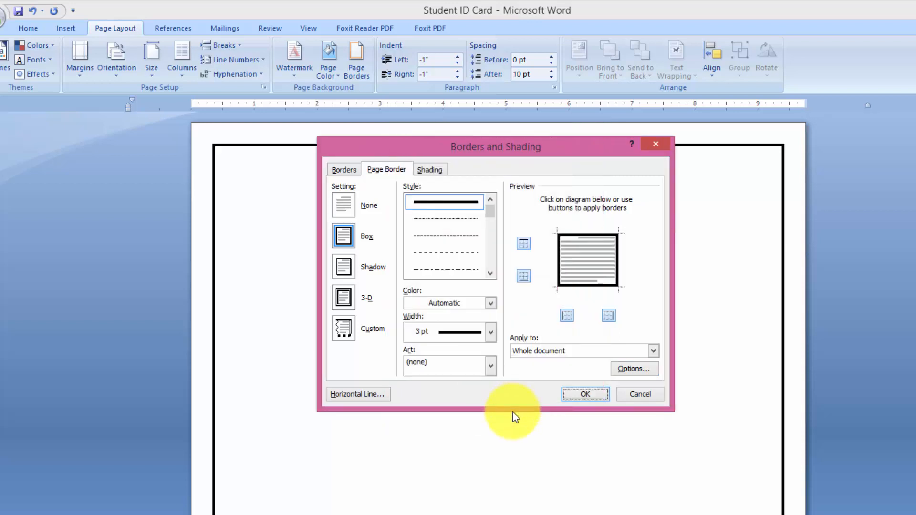
{"action": "left_click", "coordinate": [583, 394]}
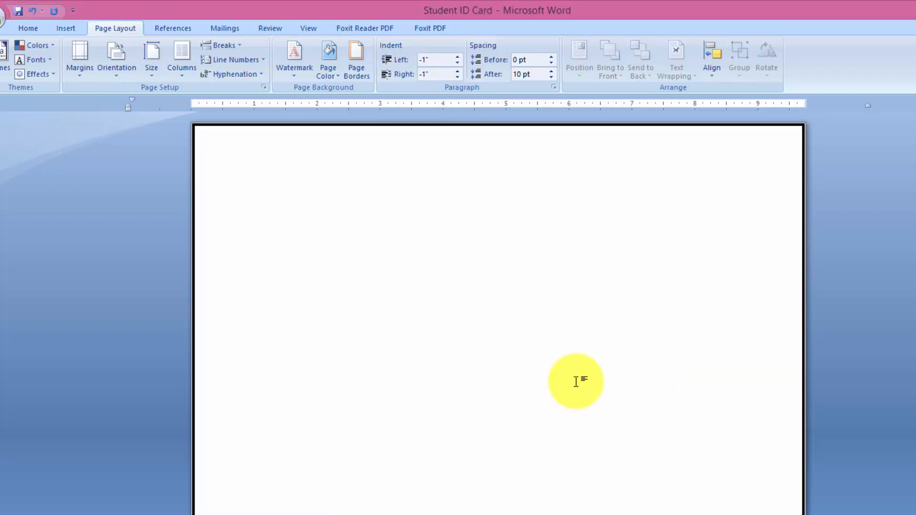
Insert a rectangle as a header band across the top of the page, fitted to the page border's upper corners and shortened at its lower edge
{"action": "left_click", "coordinate": [67, 32]}
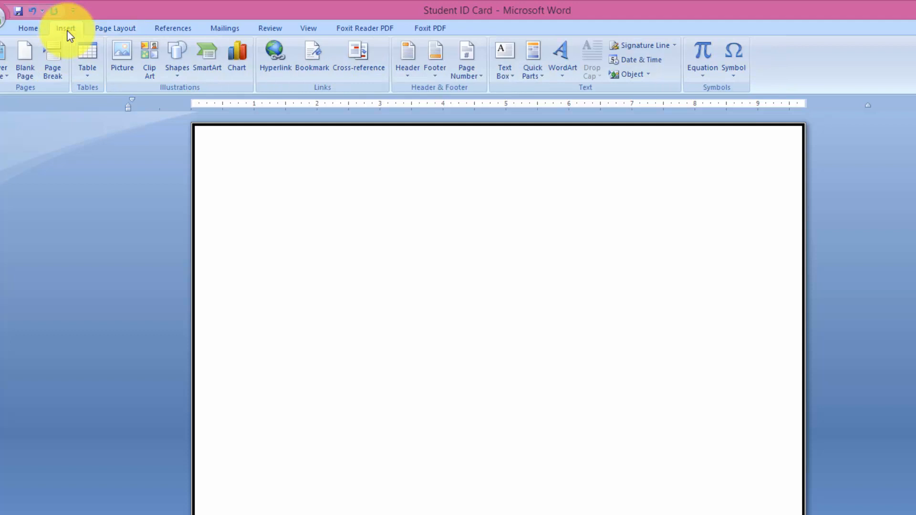
{"action": "left_click", "coordinate": [181, 76]}
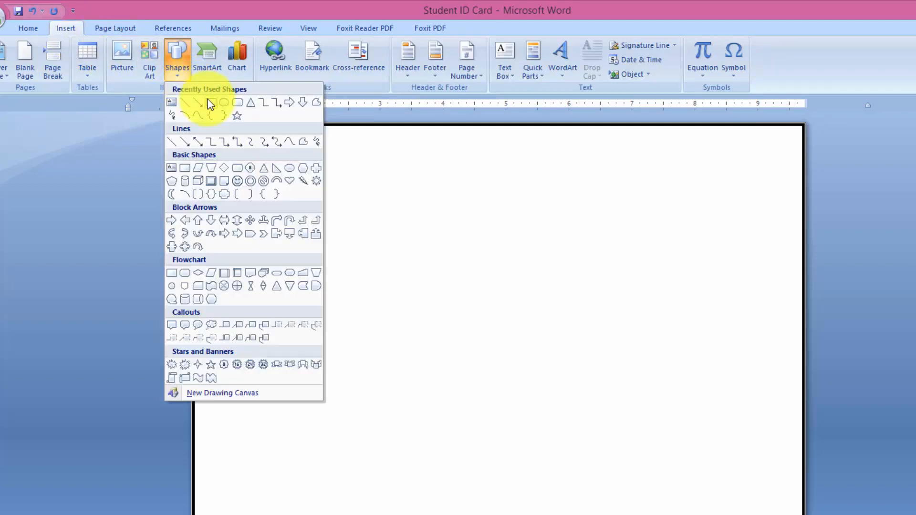
{"action": "left_click", "coordinate": [210, 102]}
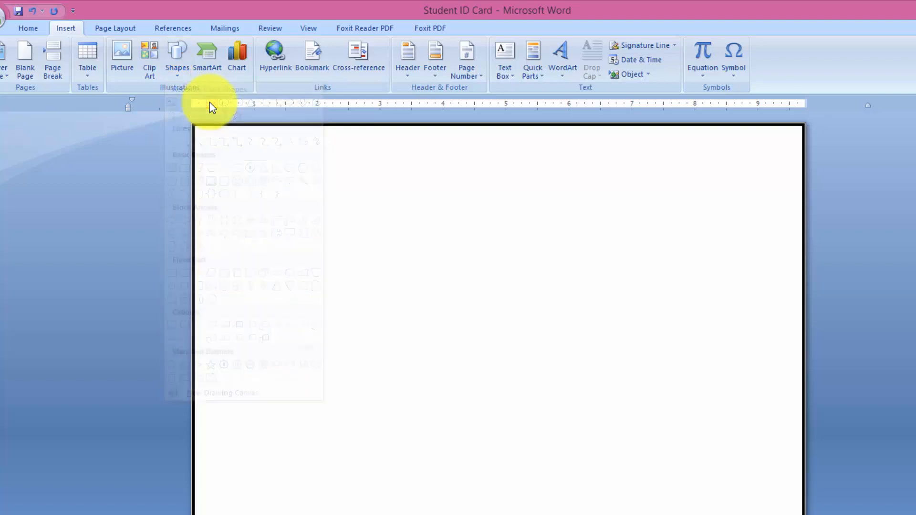
{"action": "mouse_move", "coordinate": [215, 148]}
{"action": "left_mouse_down"}
{"action": "mouse_move", "coordinate": [256, 190]}
{"action": "mouse_move", "coordinate": [802, 223]}
{"action": "left_mouse_up"}
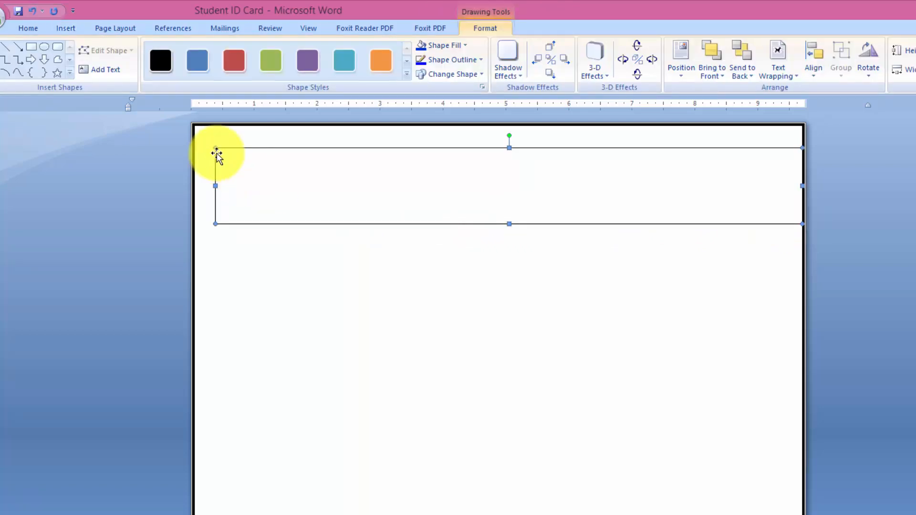
{"action": "left_click_drag", "start_coordinate": [213, 146], "coordinate": [194, 125]}
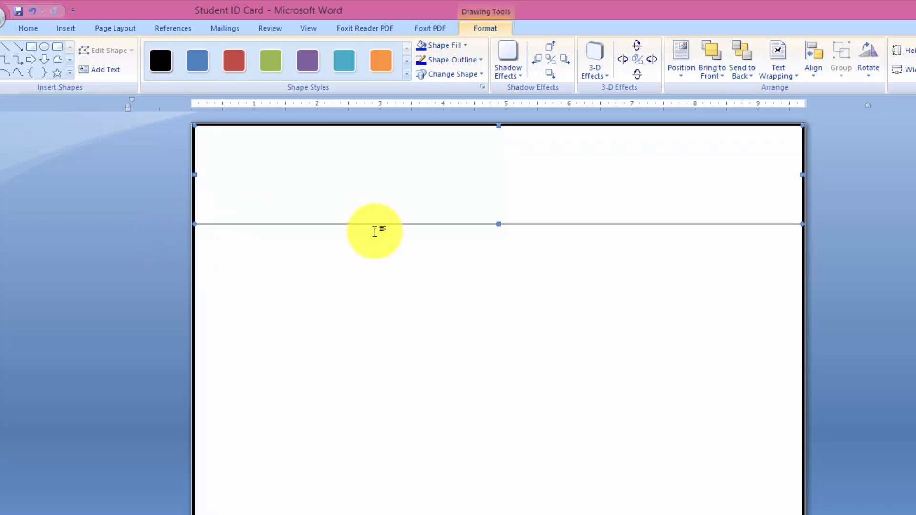
{"action": "left_click_drag", "start_coordinate": [194, 222], "coordinate": [194, 201]}
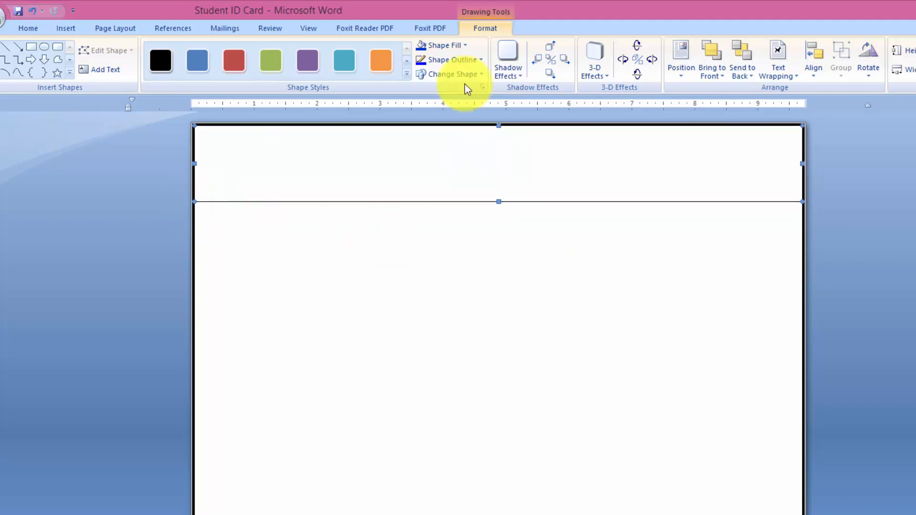
Fill the header rectangle with a bright royal blue from the standard colors, at 0% transparency
{"action": "left_click", "coordinate": [466, 45]}
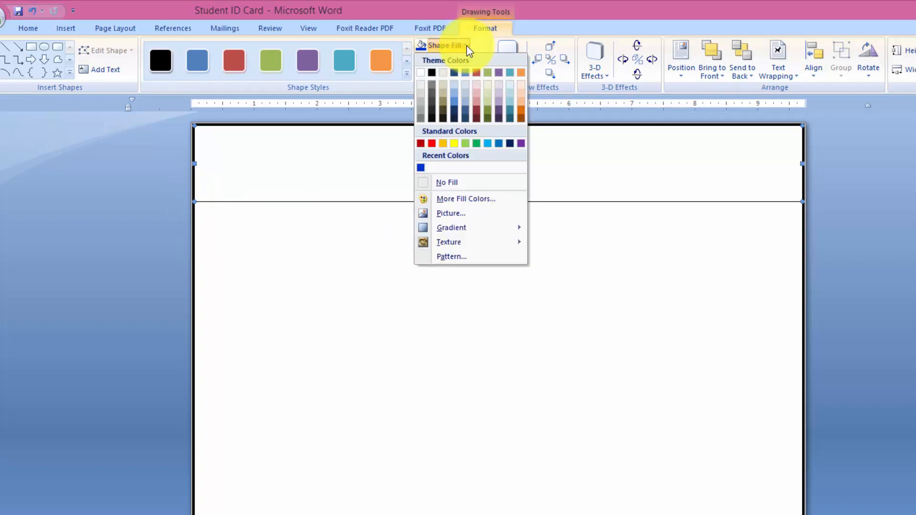
{"action": "left_click", "coordinate": [467, 199]}
{"action": "left_click", "coordinate": [466, 211]}
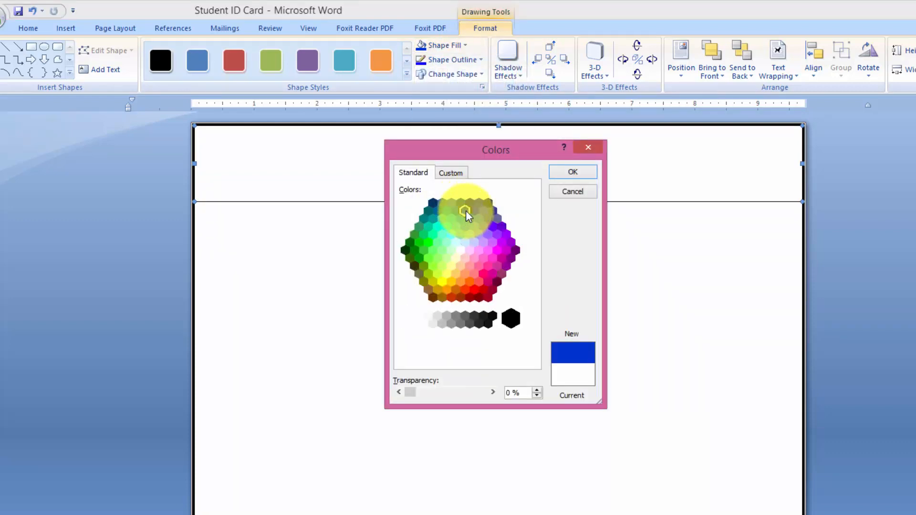
{"action": "left_click", "coordinate": [573, 174]}
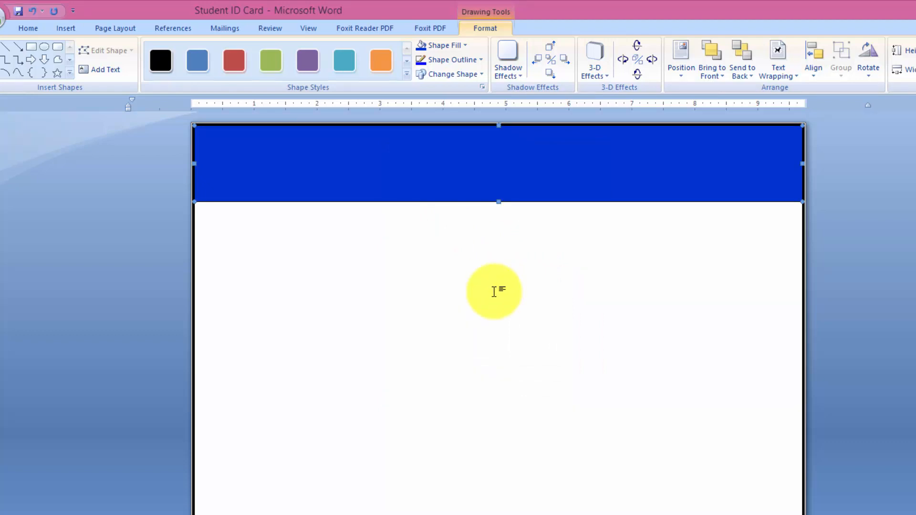